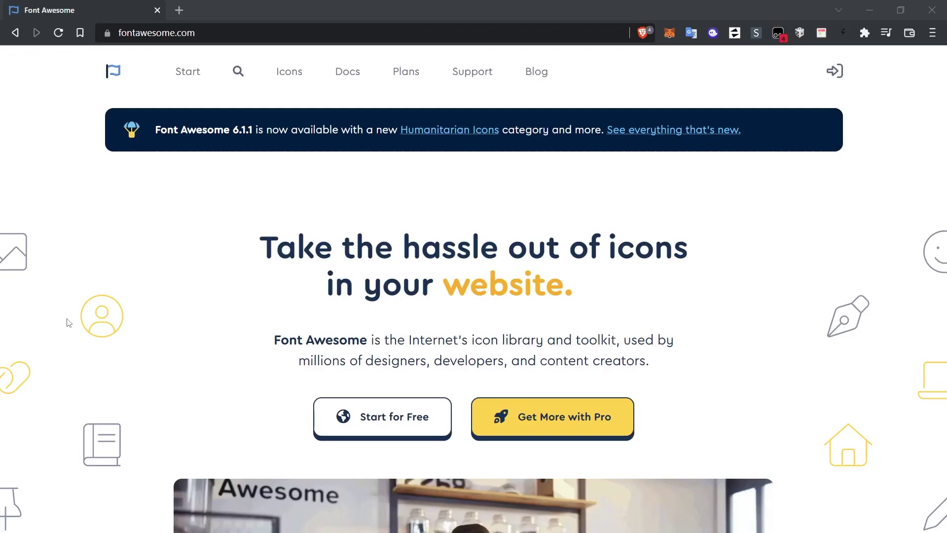
Go from Font Awesome's Start page to the desktop apps font setup guide
left_click(182, 75)
scroll(60, 267, "down", 10)
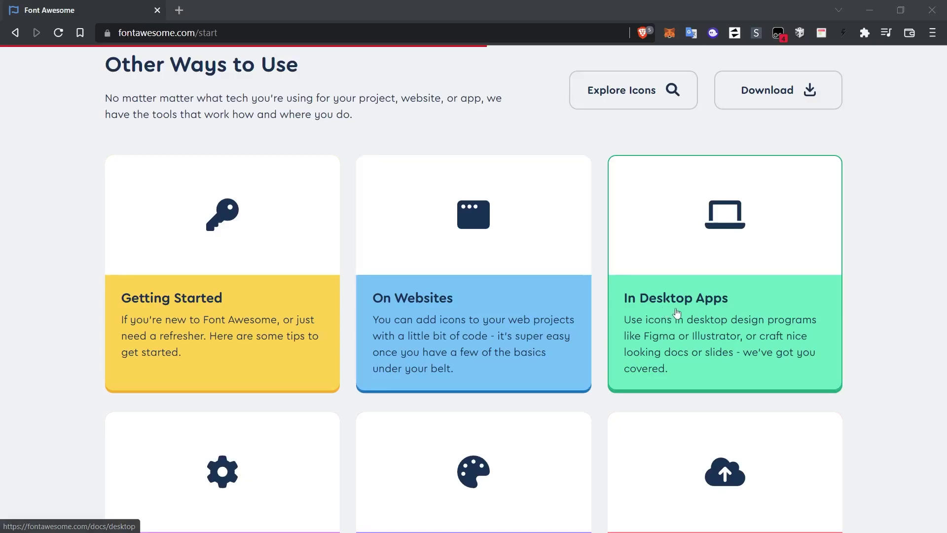
left_click(677, 313)
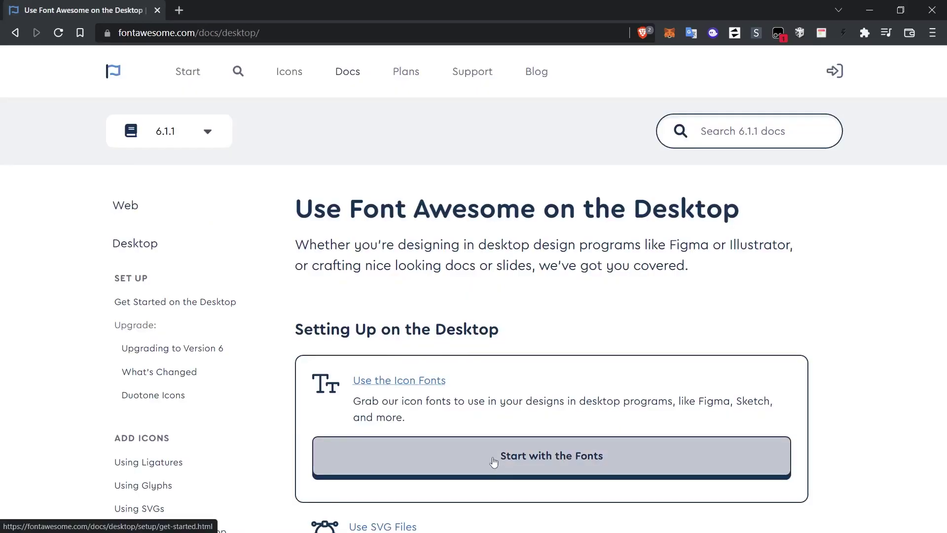
left_click(494, 461)
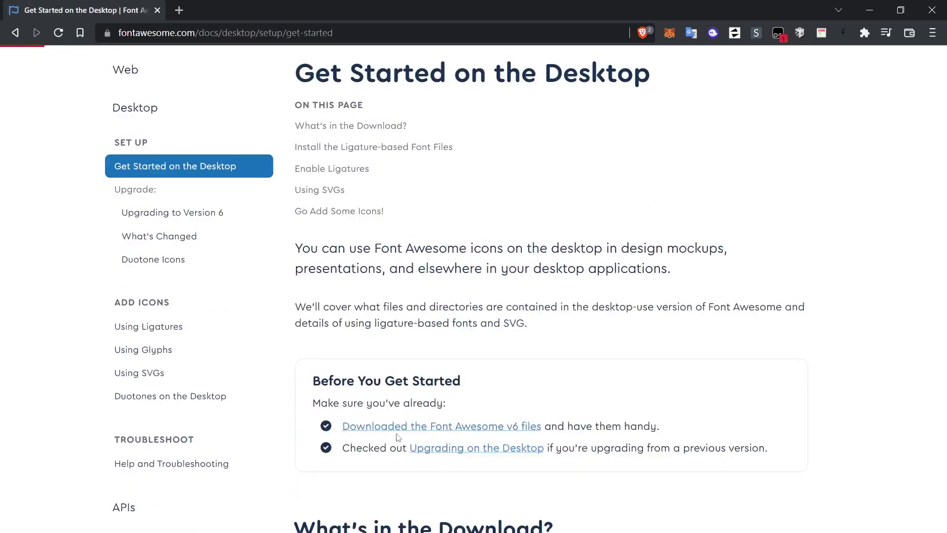
Download fontawesome-free-6.1.1-desktop.zip into the Desktop's fontawesome folder
left_click(365, 428)
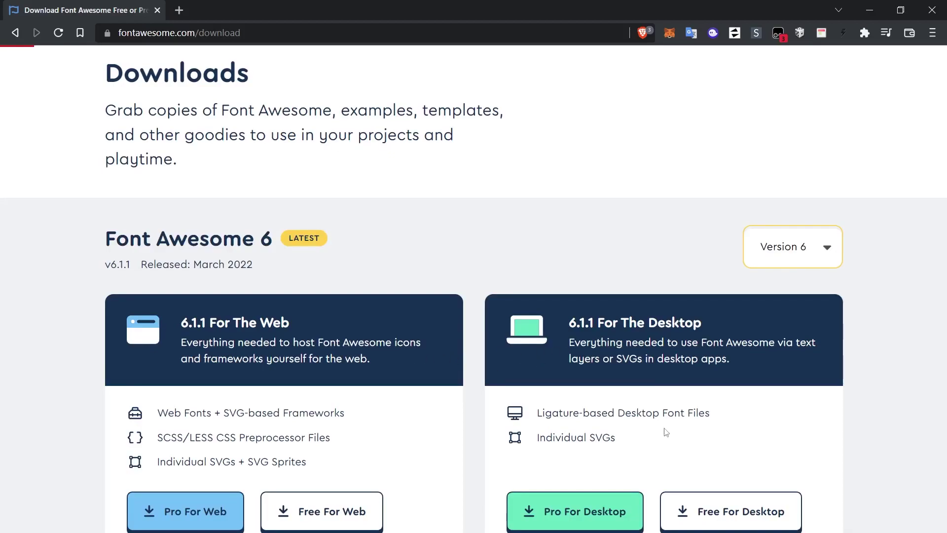
scroll(666, 432, "down", 3)
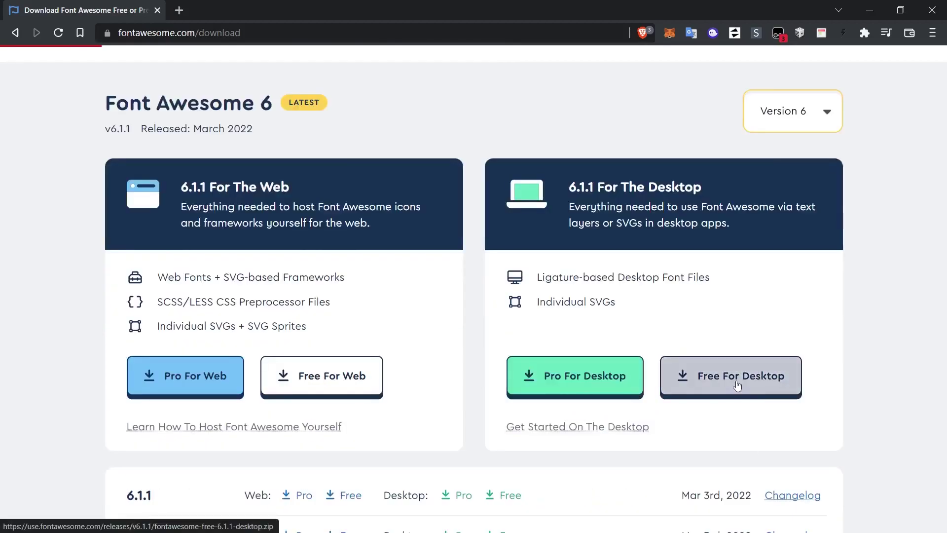
left_click(737, 386)
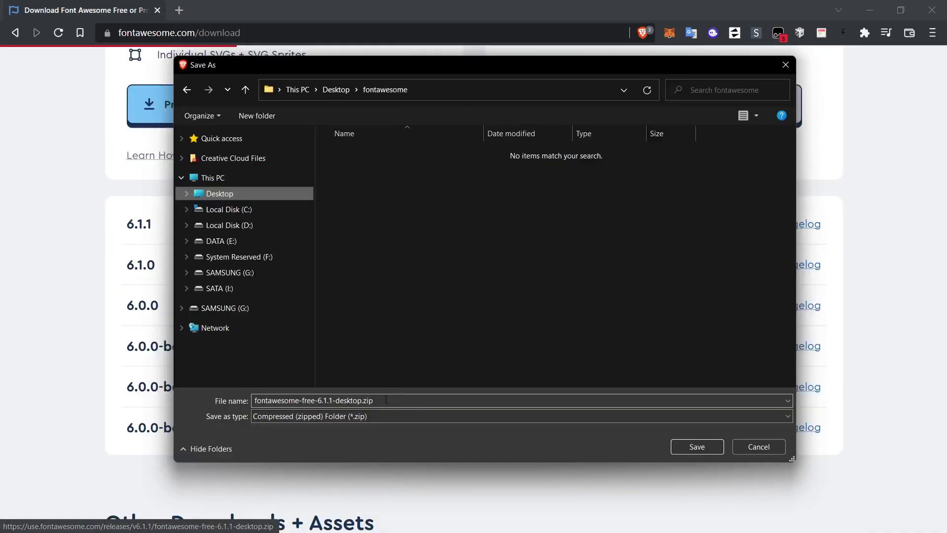
left_click(696, 447)
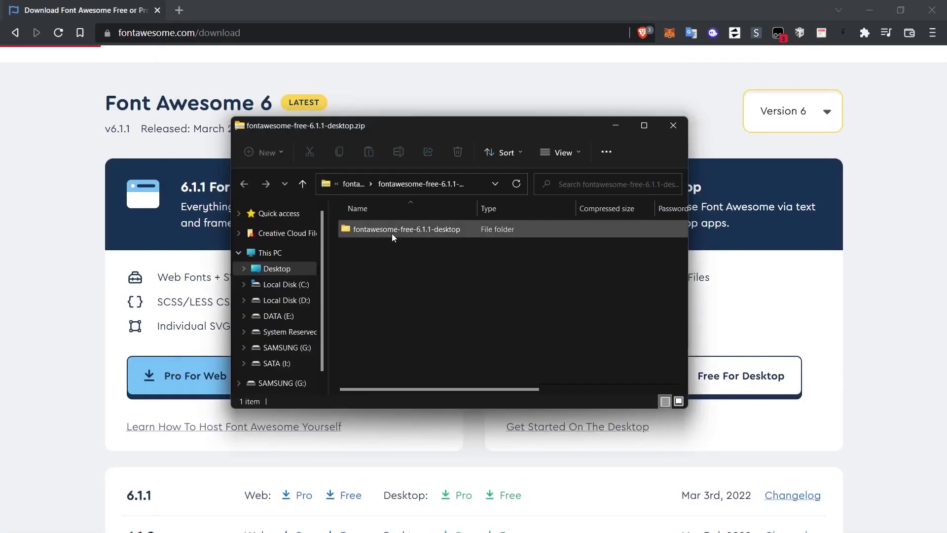
Open the package's otfs folder and widen the Name column to show full font names
double_click(389, 232)
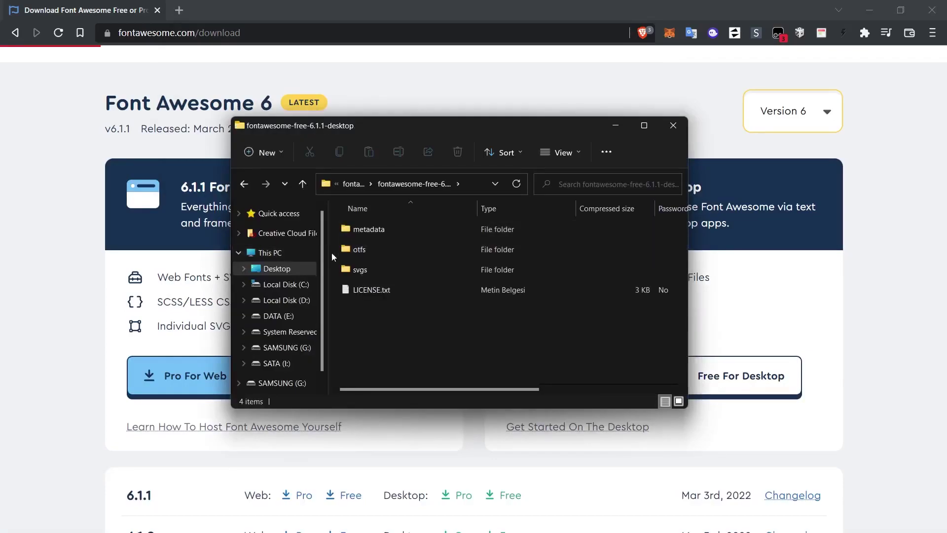
double_click(368, 248)
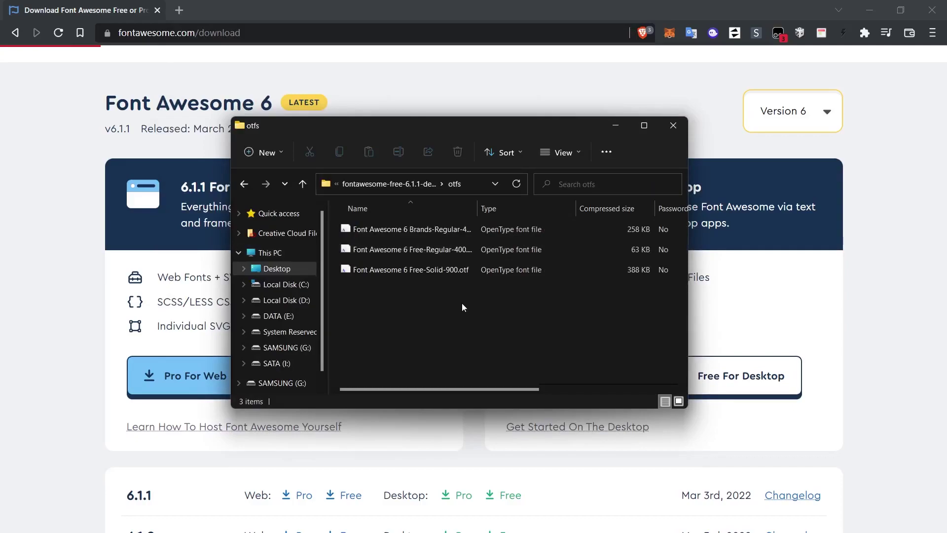
left_click_drag(477, 208, 522, 214)
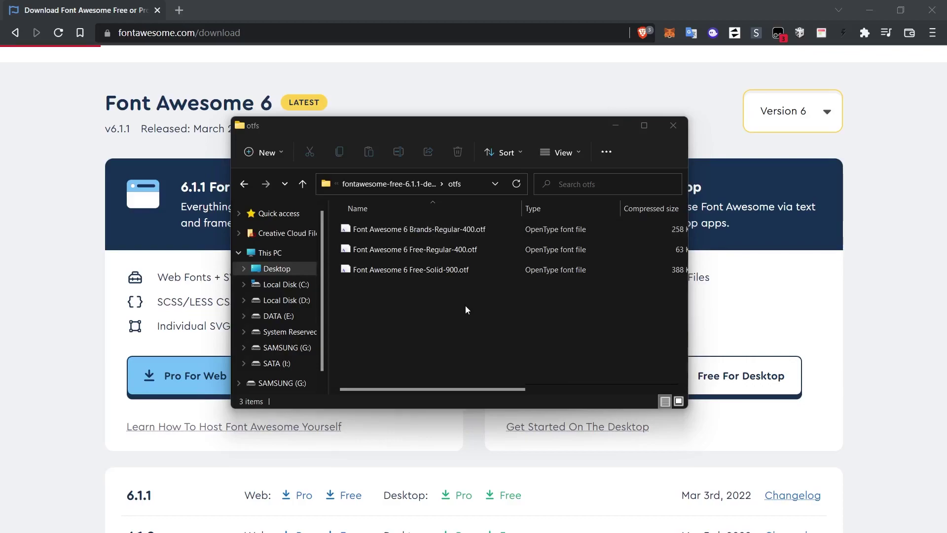
Install the Font Awesome 6 Brands Regular font from its preview
double_click(429, 230)
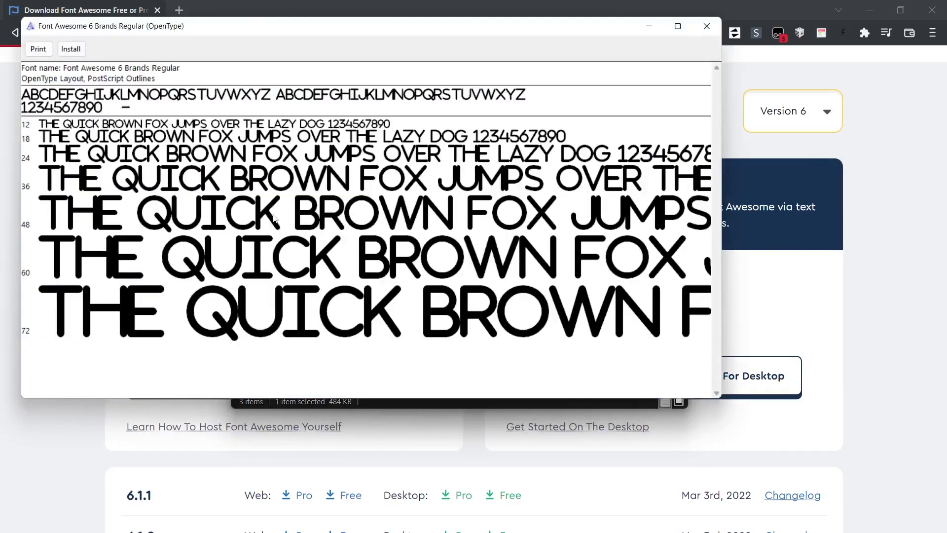
left_click(71, 49)
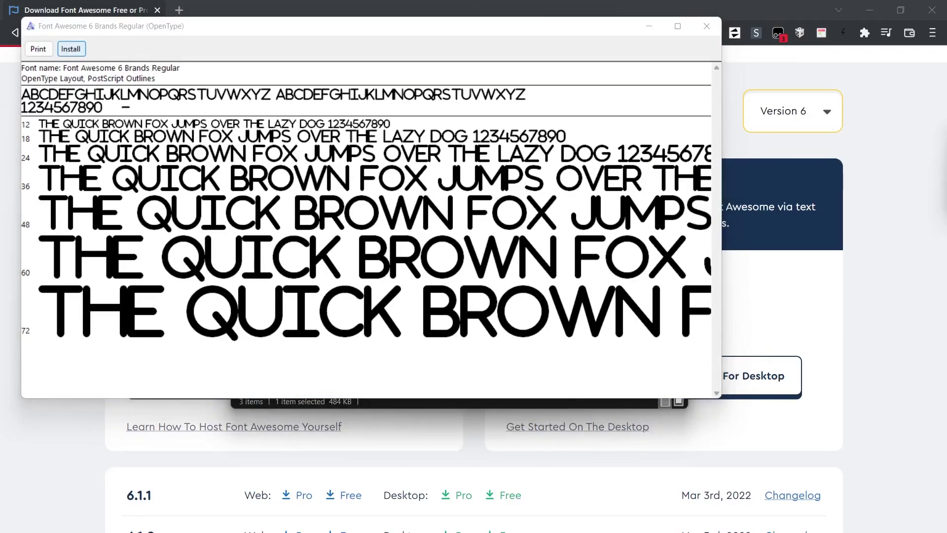
left_click(707, 38)
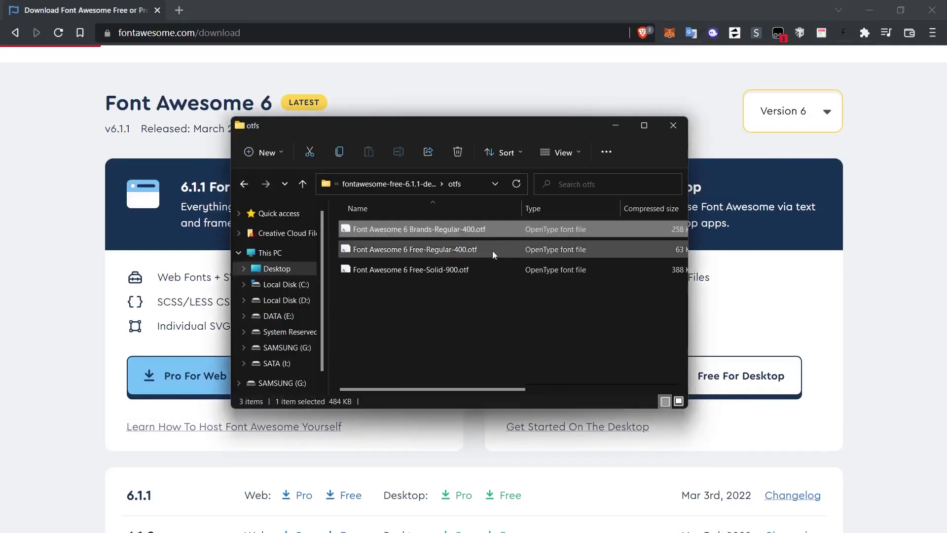
Install the Font Awesome 6 Free Solid font and close the font folder
double_click(423, 251)
left_click(87, 65)
left_click(722, 41)
double_click(373, 273)
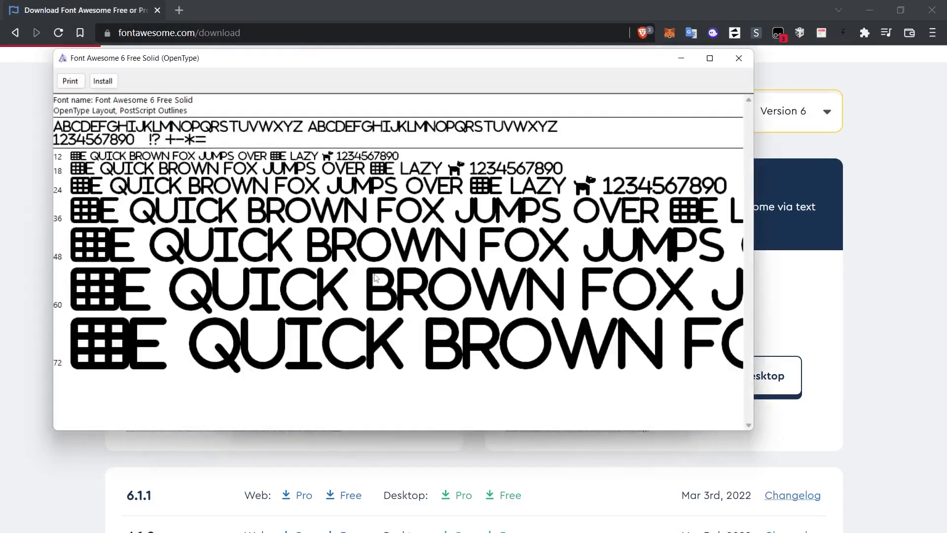
left_click(108, 81)
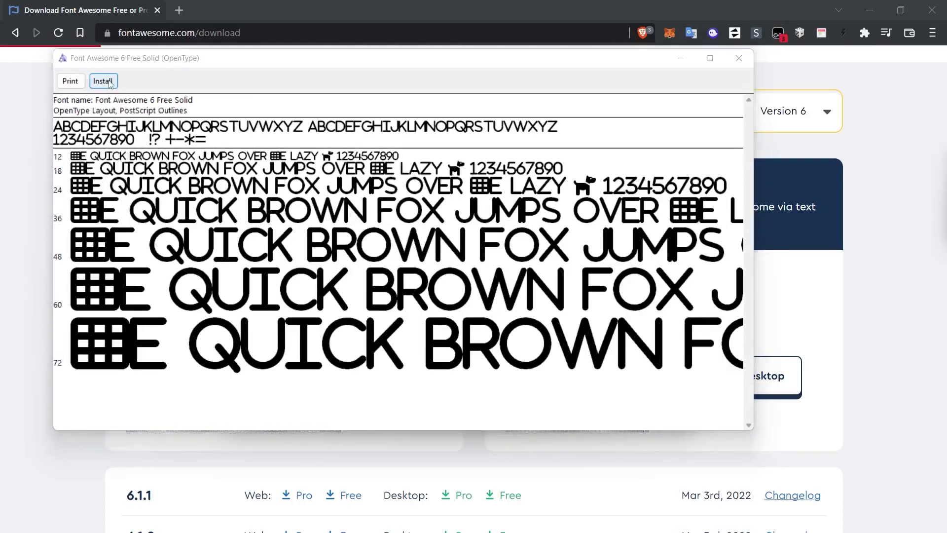
key("alt+F4")
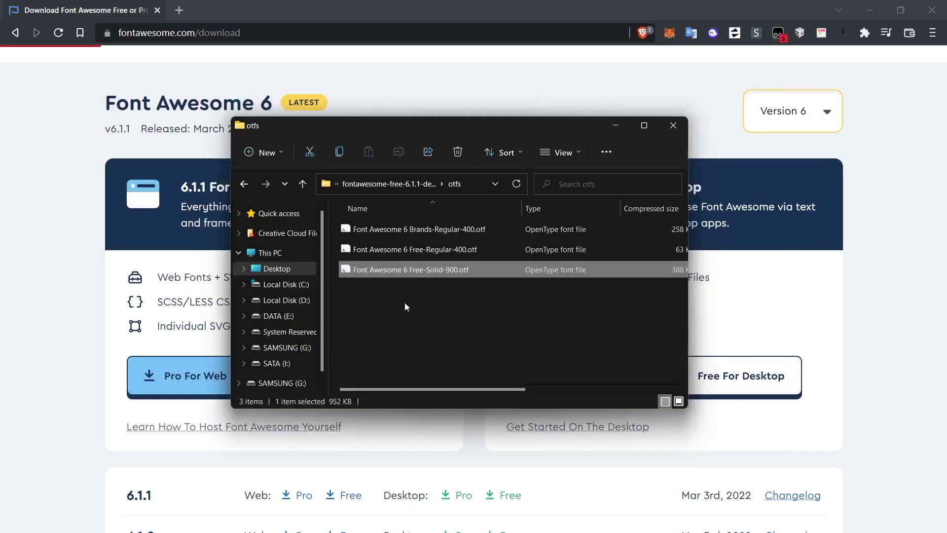
left_click(679, 131)
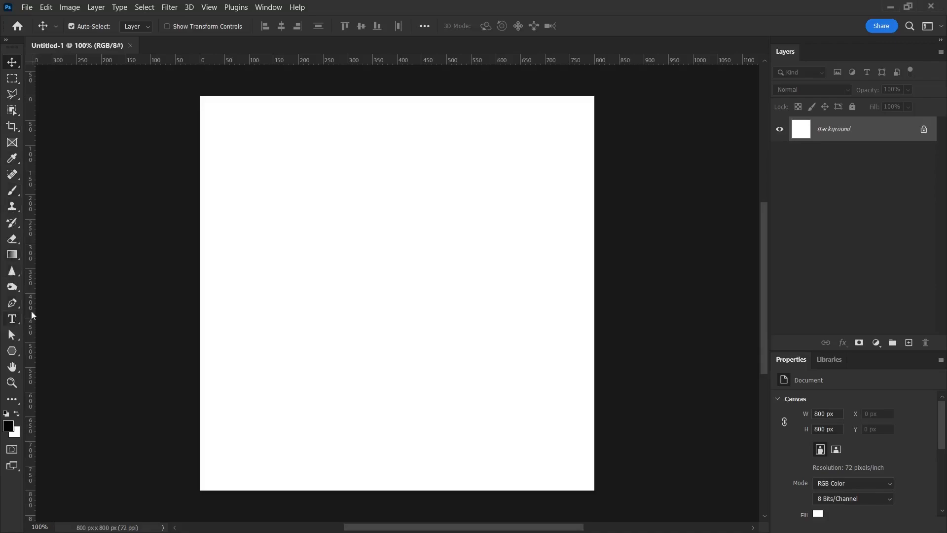
Add a large text layer containing the letter A on the canvas
left_click(13, 320)
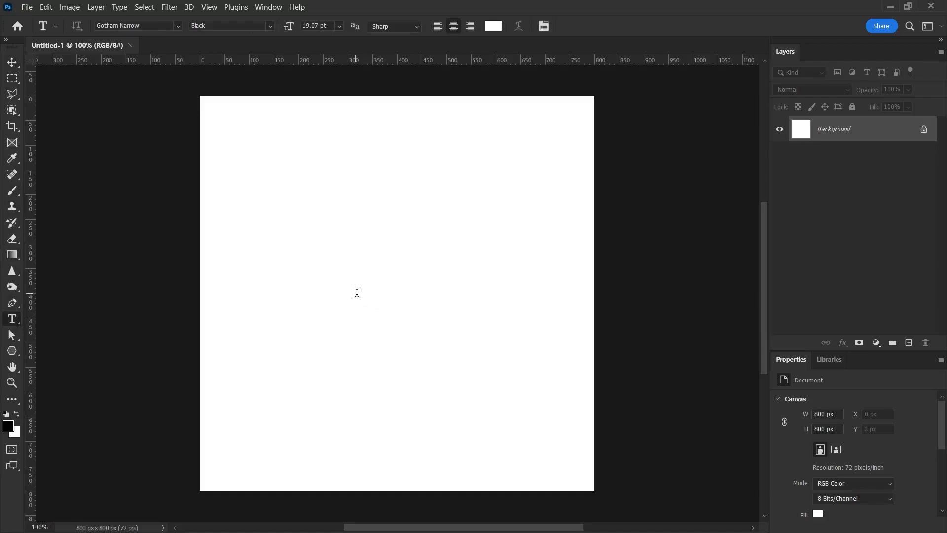
left_click(334, 290)
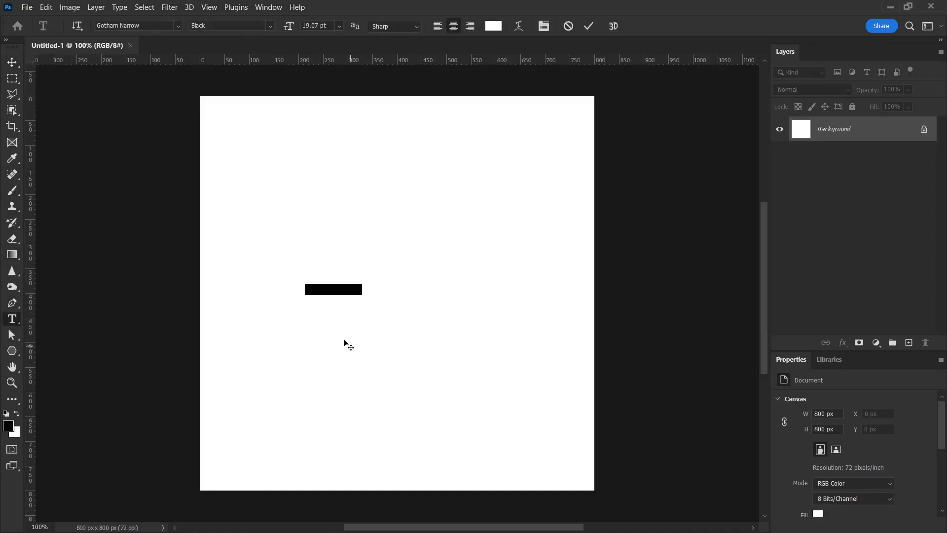
type("A")
left_click_drag(337, 294, 434, 412)
key("Return")
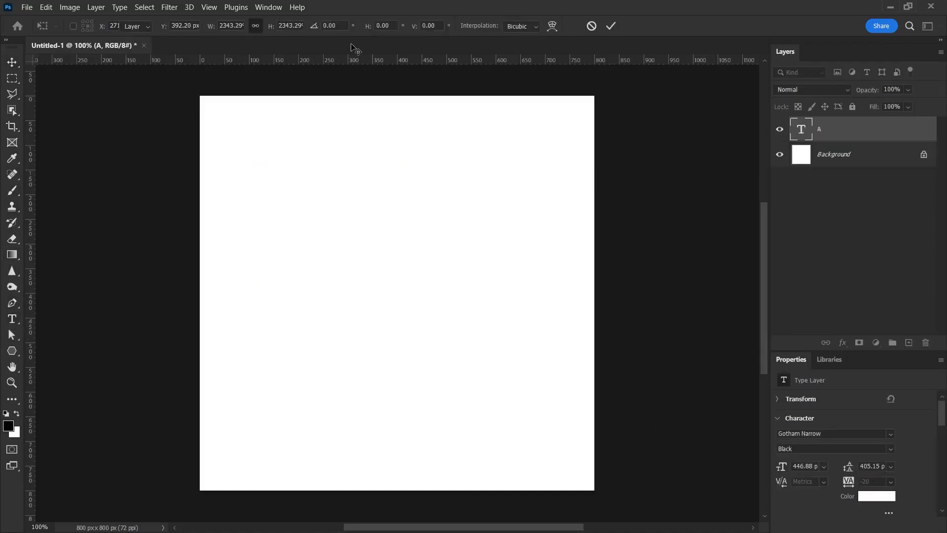
Colour the A black (000000) and centre it horizontally
left_click(876, 495)
type("000000")
key("Return")
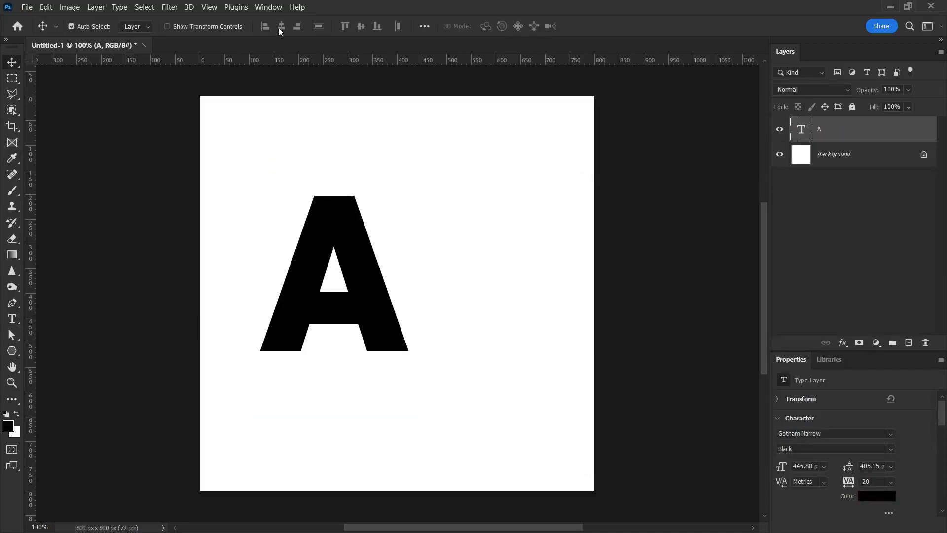
left_click_drag(305, 331, 368, 354)
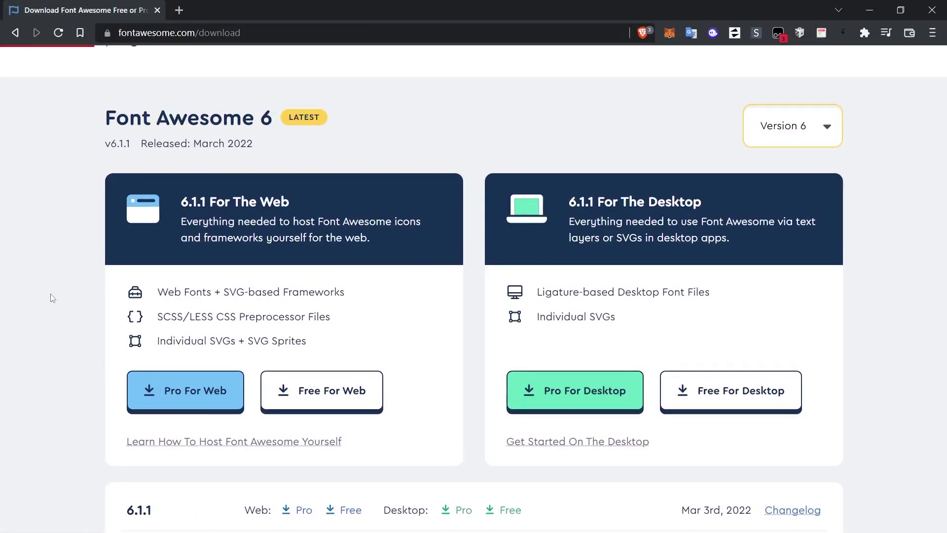
Browse the Font Awesome icon gallery, then return to the top of the page
scroll(290, 78, "up", 4)
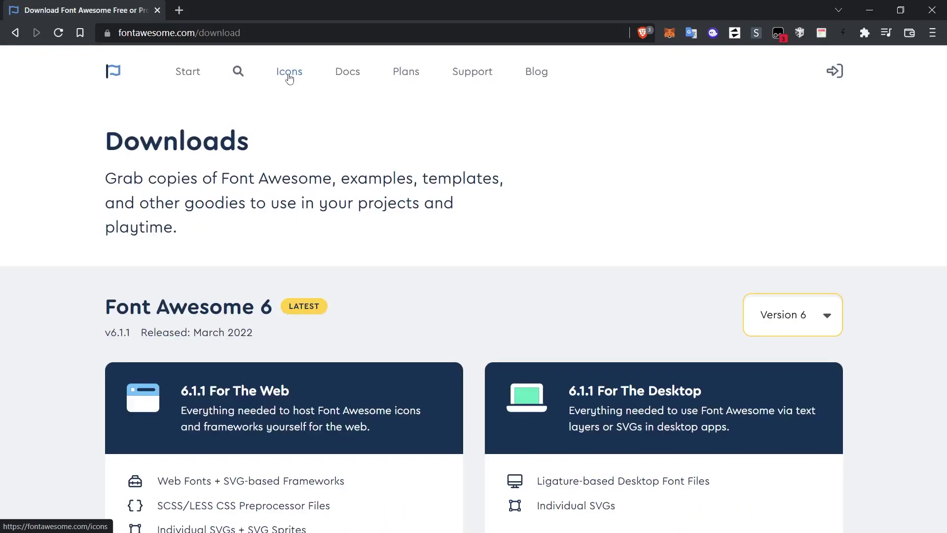
left_click(290, 78)
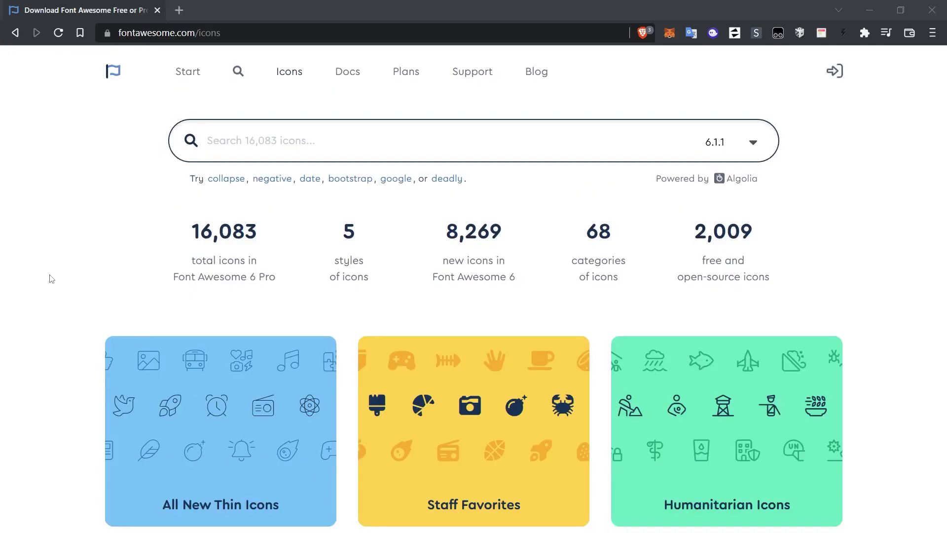
scroll(46, 296, "down", 6)
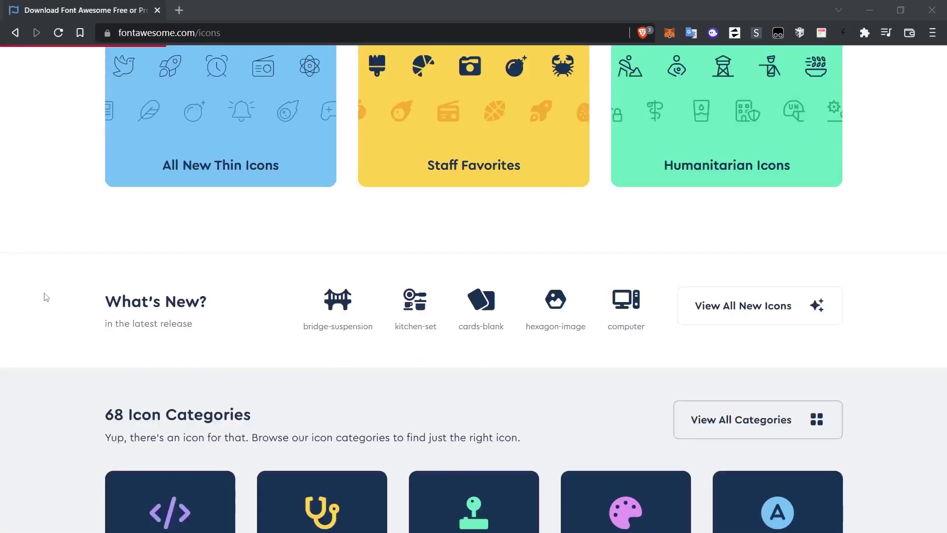
scroll(46, 296, "down", 1)
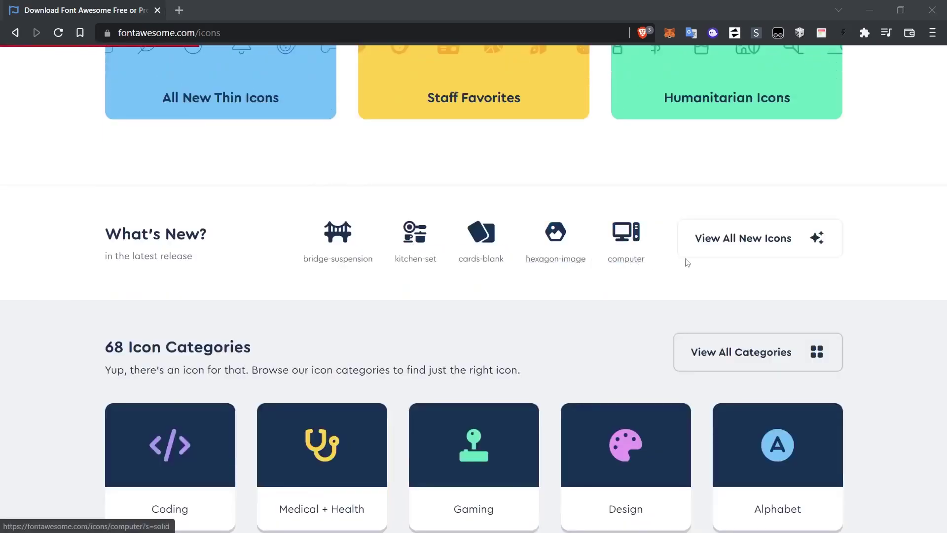
scroll(63, 364, "down", 12)
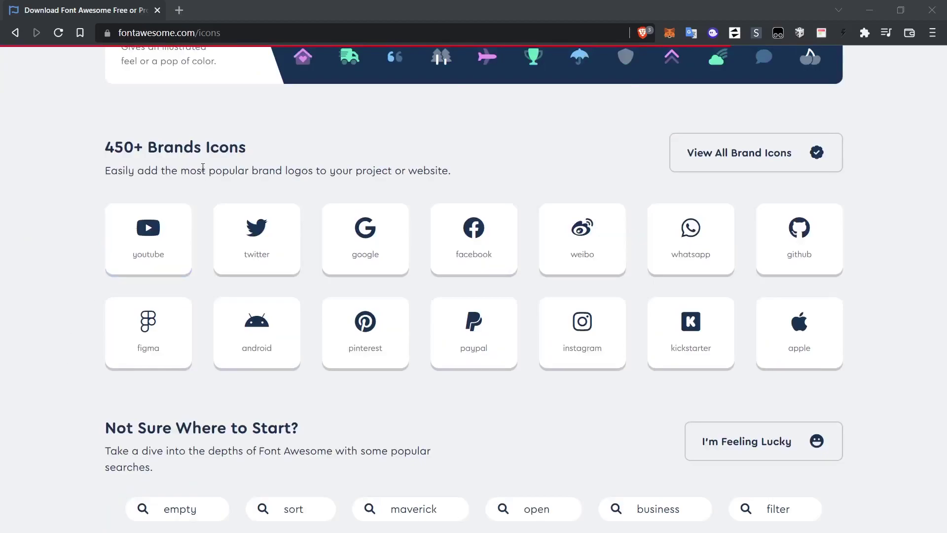
scroll(169, 153, "up", 1)
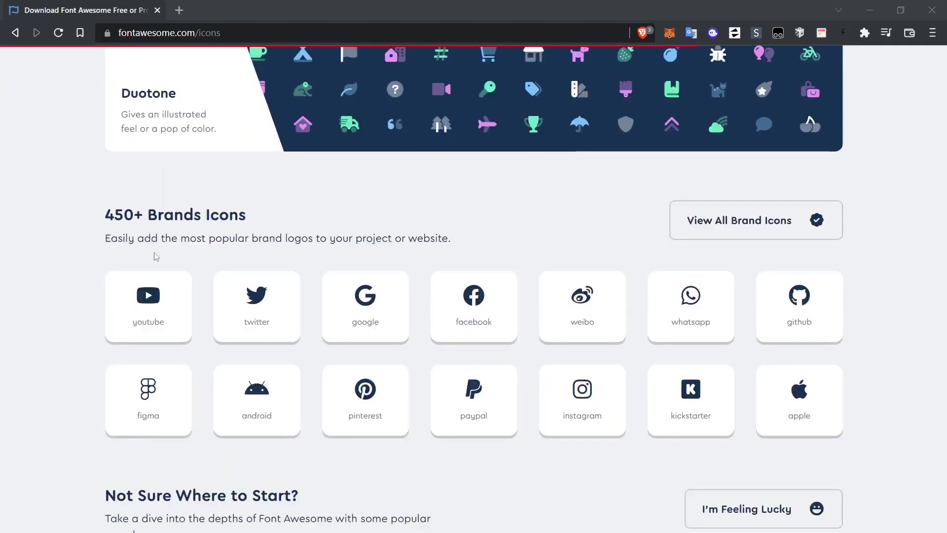
scroll(40, 265, "down", 4)
key("Home")
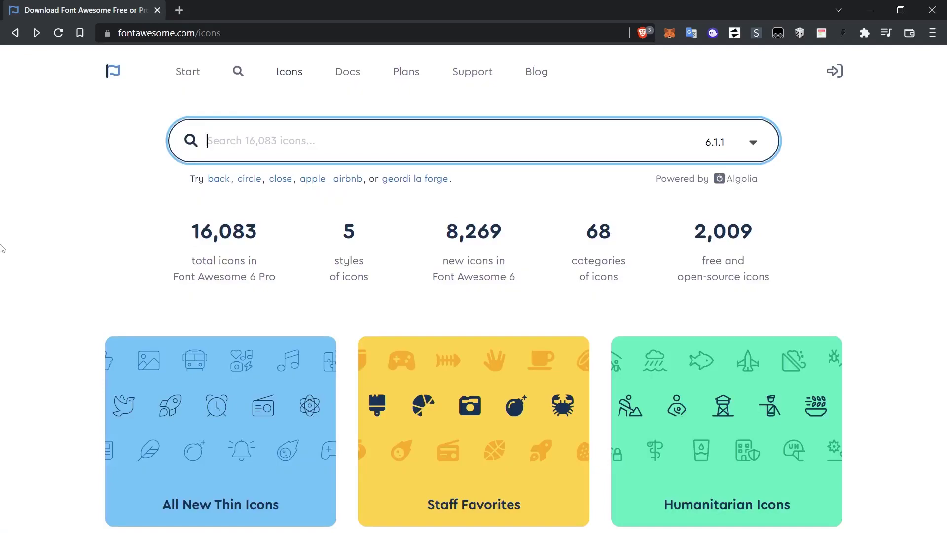
Search 'magnify' and copy the solid magnifying-glass glyph (f002)
type("magnify")
scroll(198, 261, "down", 1)
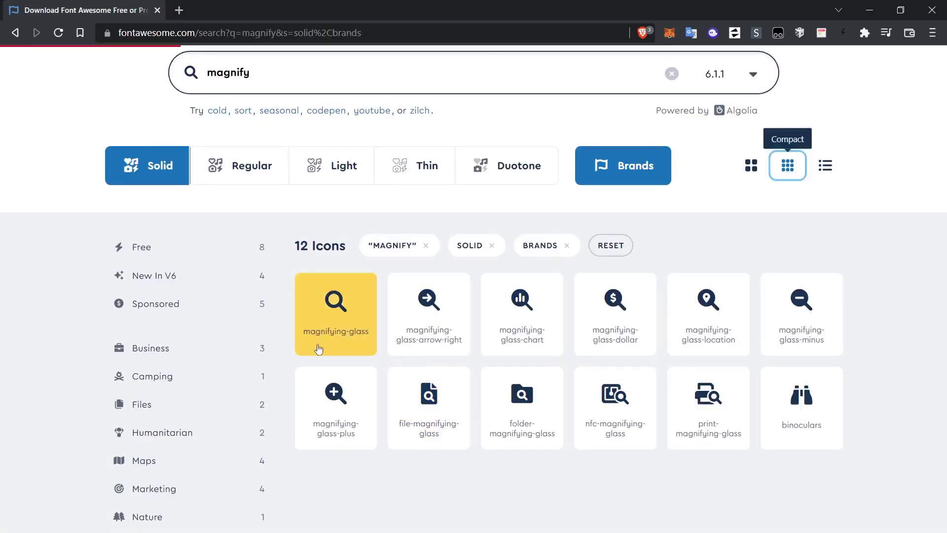
left_click(322, 316)
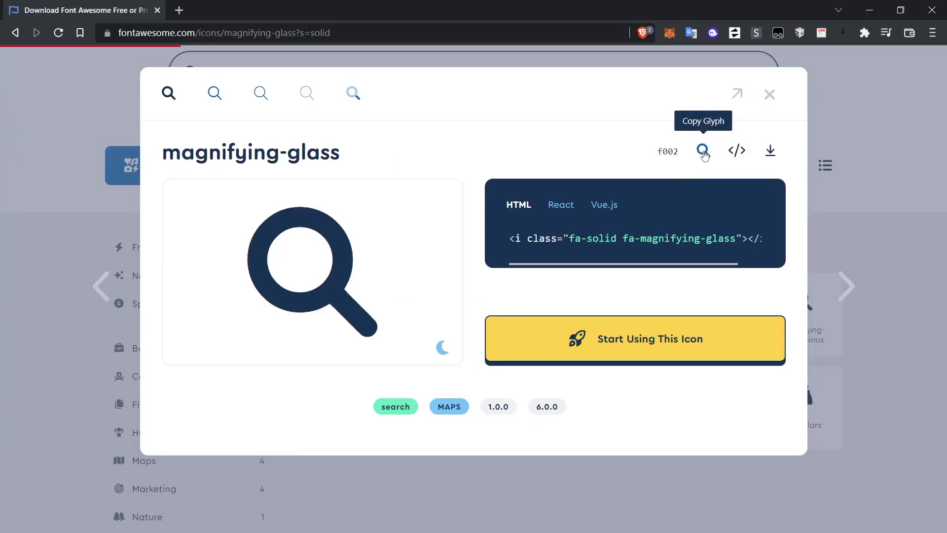
left_click(703, 151)
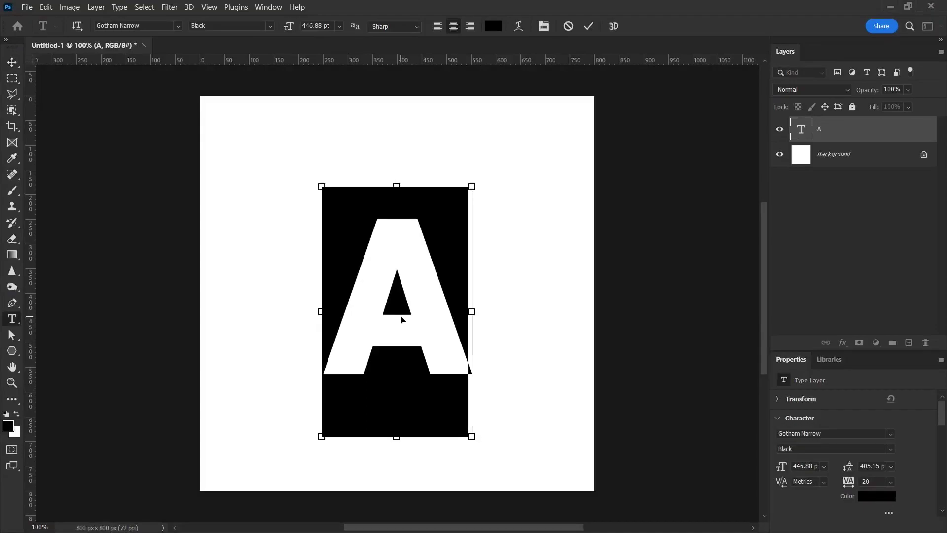
Paste the glyph over the A and set the font to Font Awesome 6 Free Solid
key("ctrl+v")
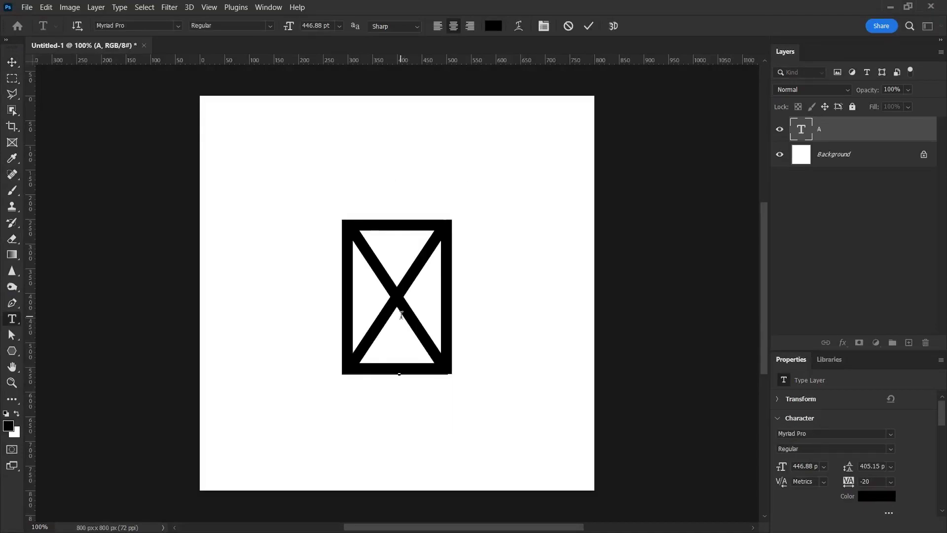
key("ctrl+Return")
key("v")
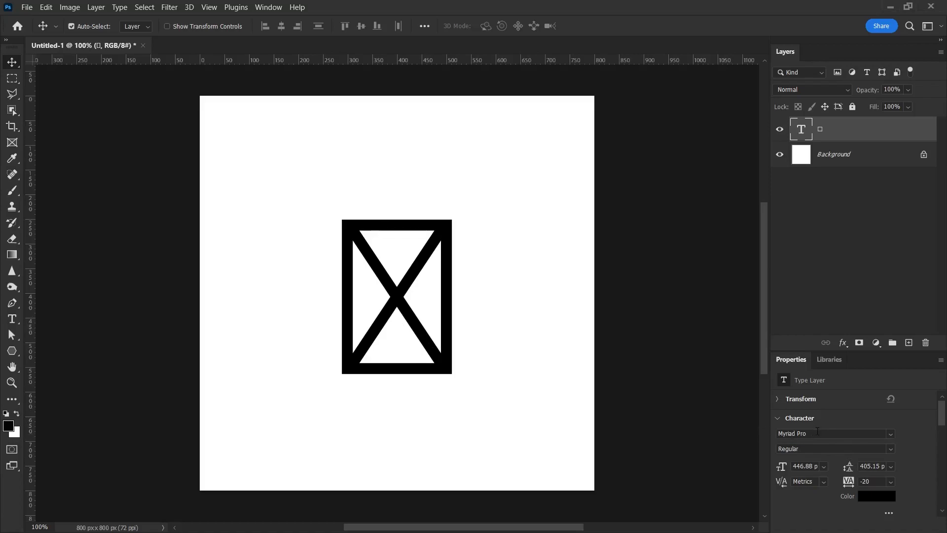
left_click(817, 433)
type("Font Awesome 6 Free")
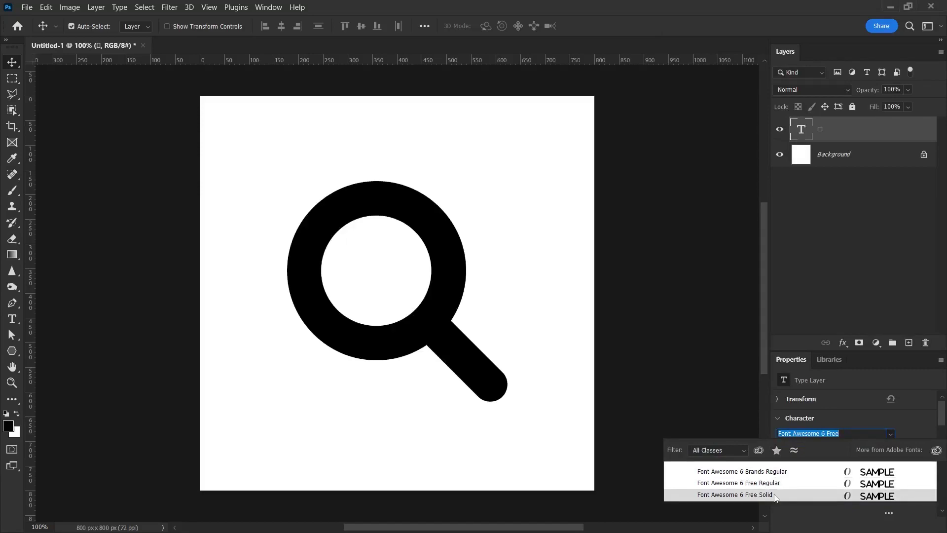
left_click(774, 495)
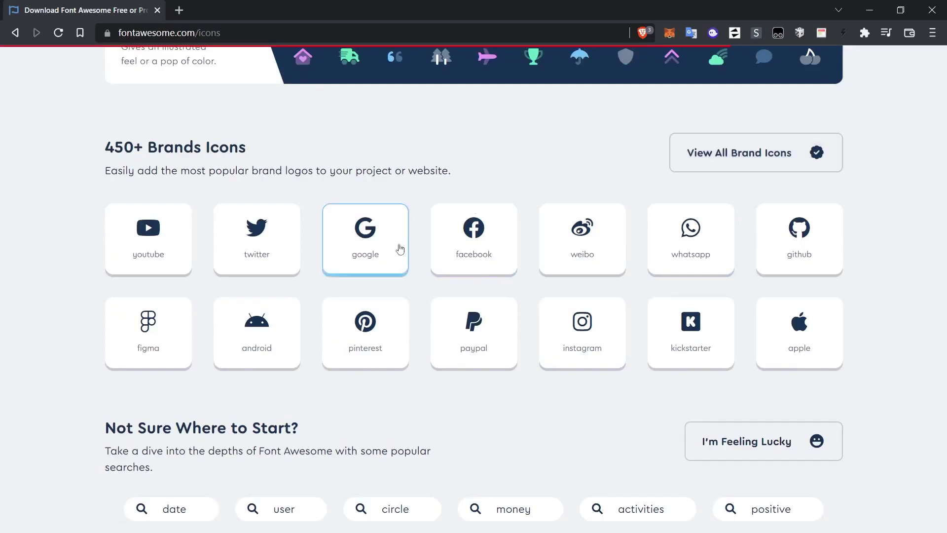
Open the full Brands icon list and scroll through it
left_click(738, 150)
scroll(82, 270, "down", 4)
scroll(82, 270, "down", 15)
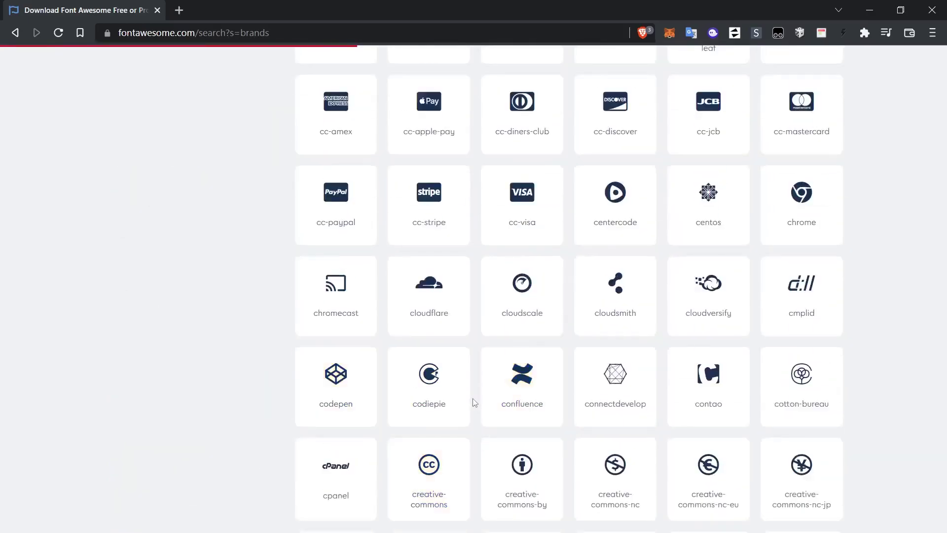
scroll(148, 434, "up", 20)
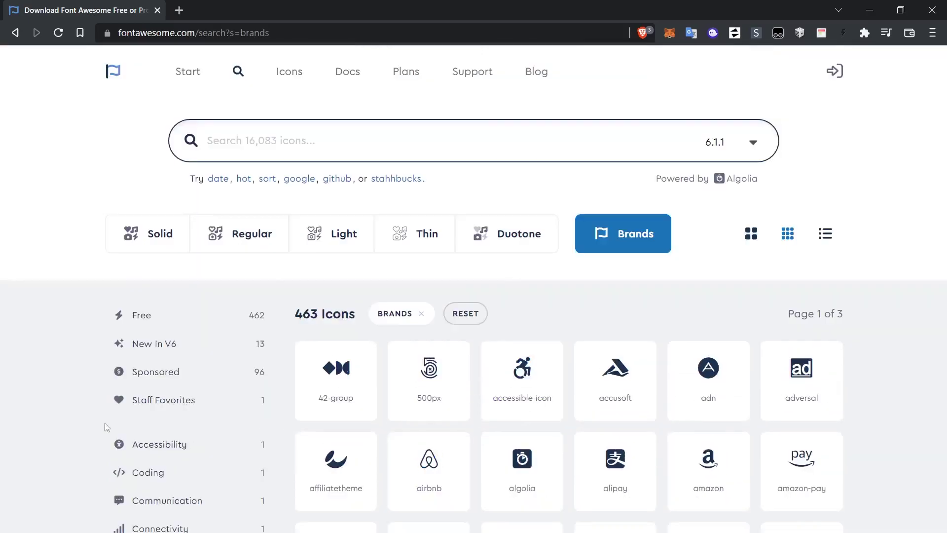
scroll(84, 415, "down", 3)
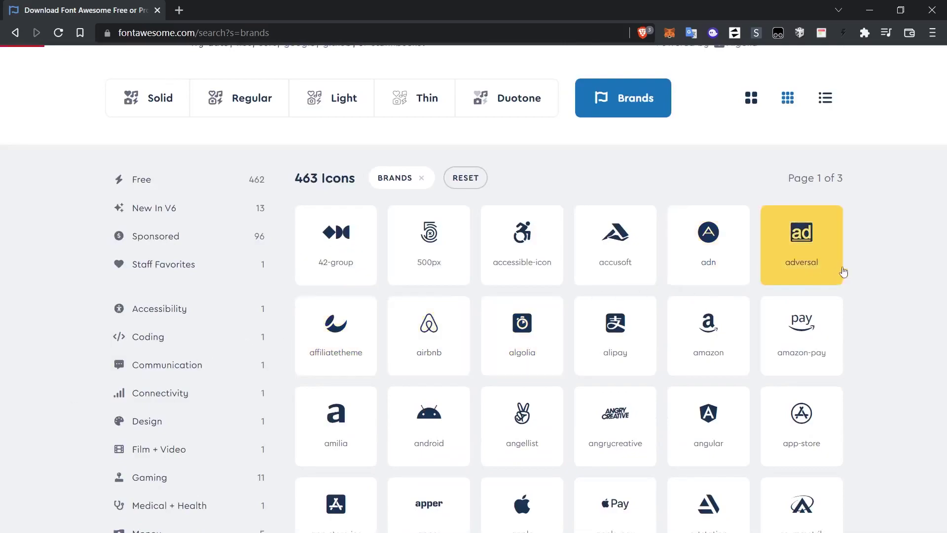
scroll(169, 300, "down", 4)
scroll(165, 299, "up", 7)
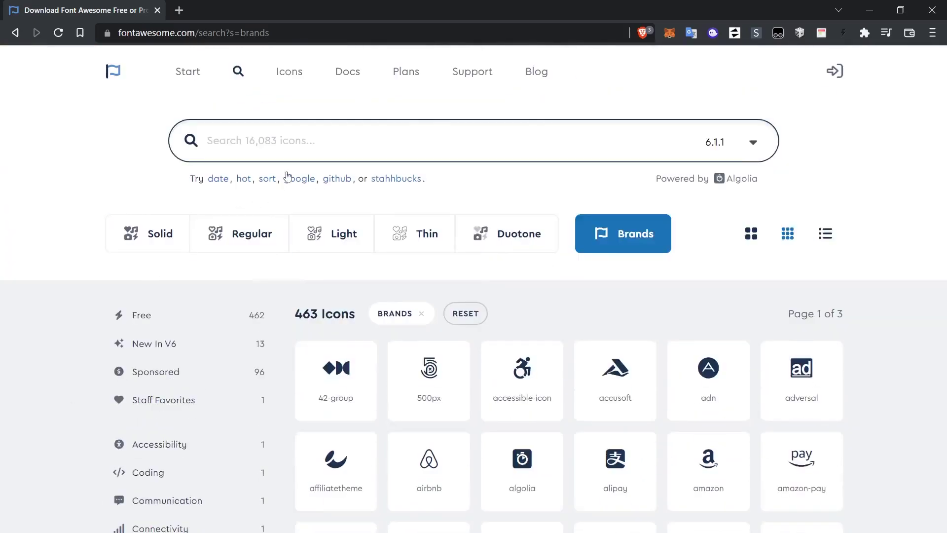
Search 'facebook' and copy the facebook-f glyph (f39e)
left_click(271, 146)
type("facebook")
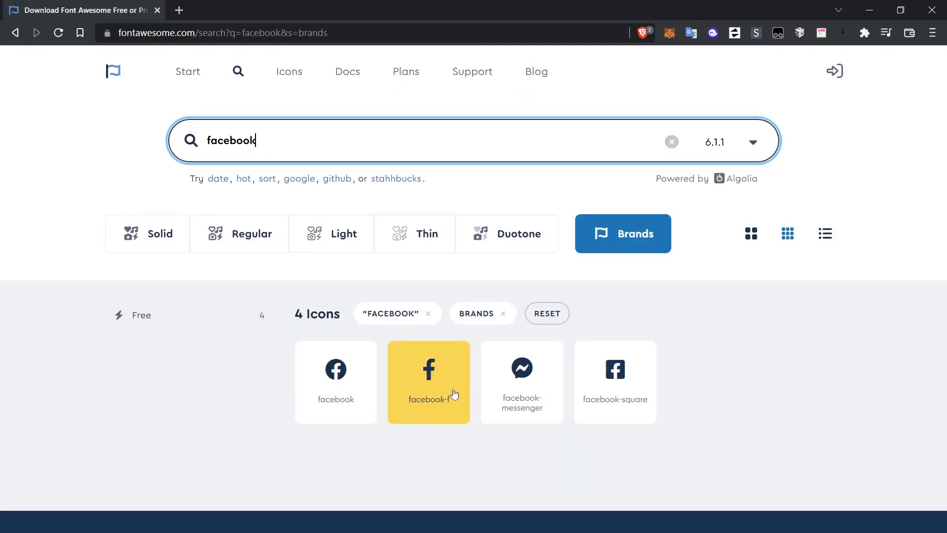
left_click(438, 389)
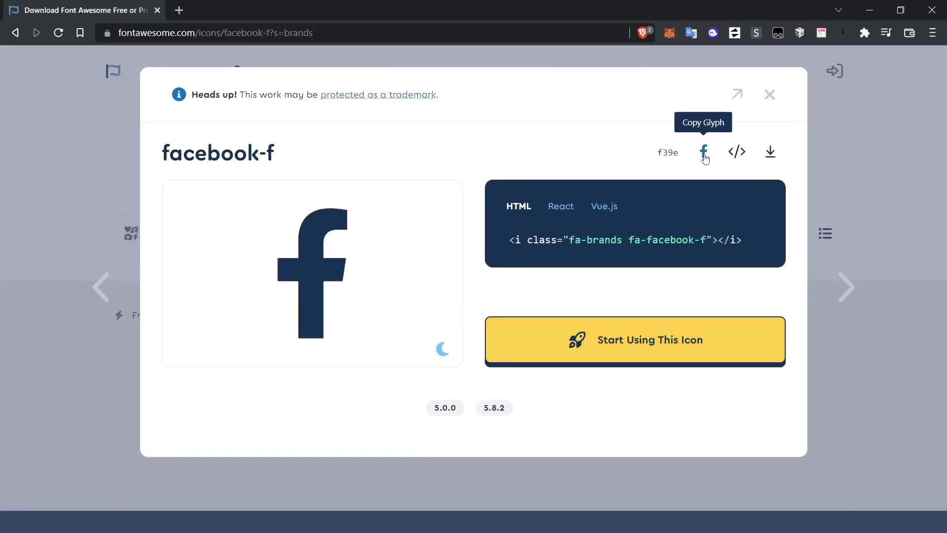
left_click(704, 154)
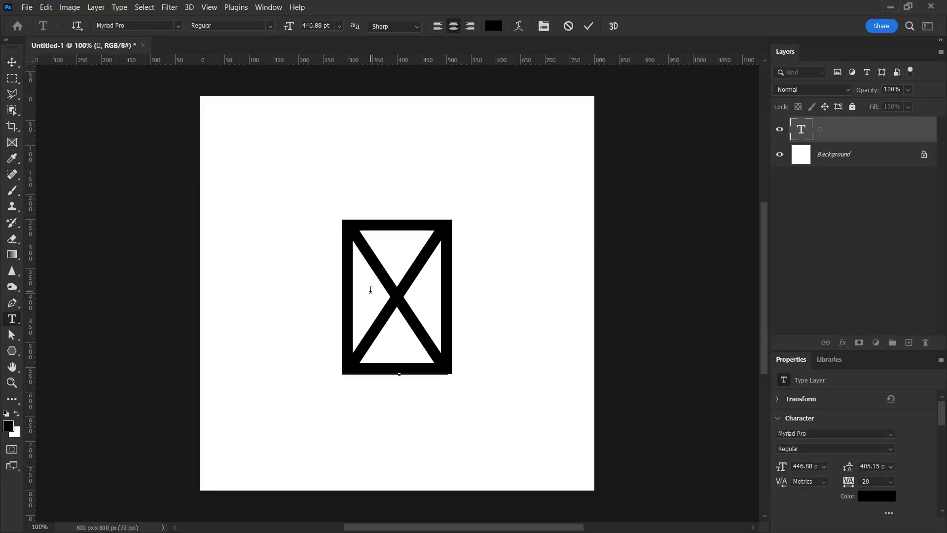
Commit the pasted facebook-f glyph and set its font to Font Awesome 6 Brands
key("ctrl+Return")
key("v")
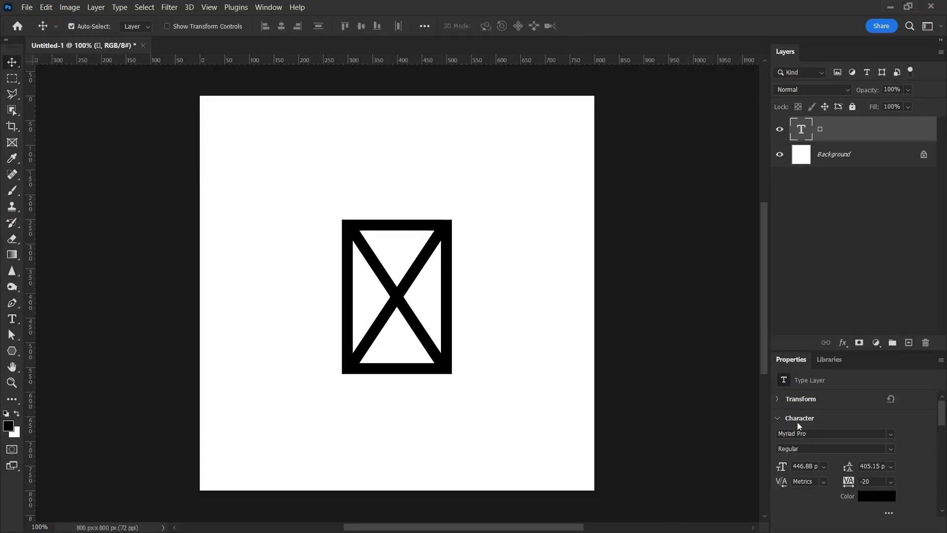
left_click(855, 435)
type("font")
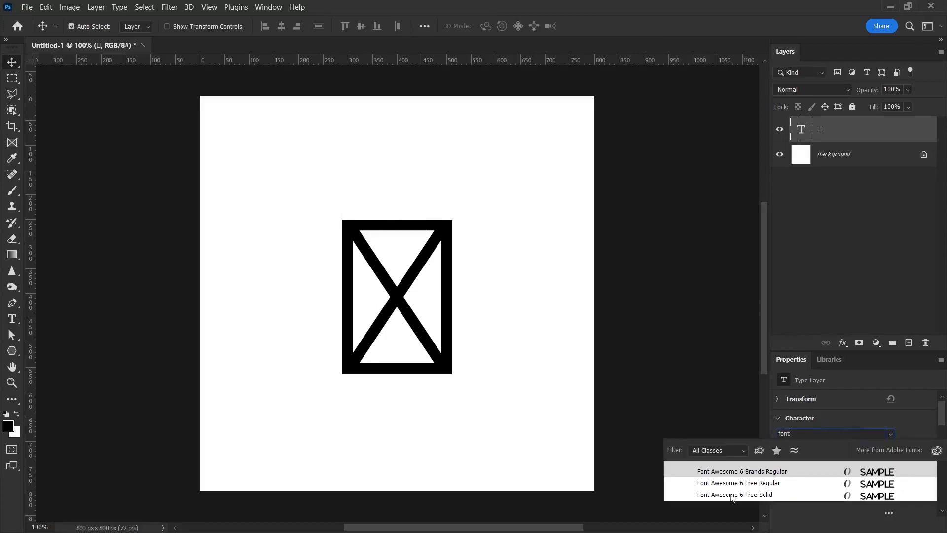
left_click(772, 495)
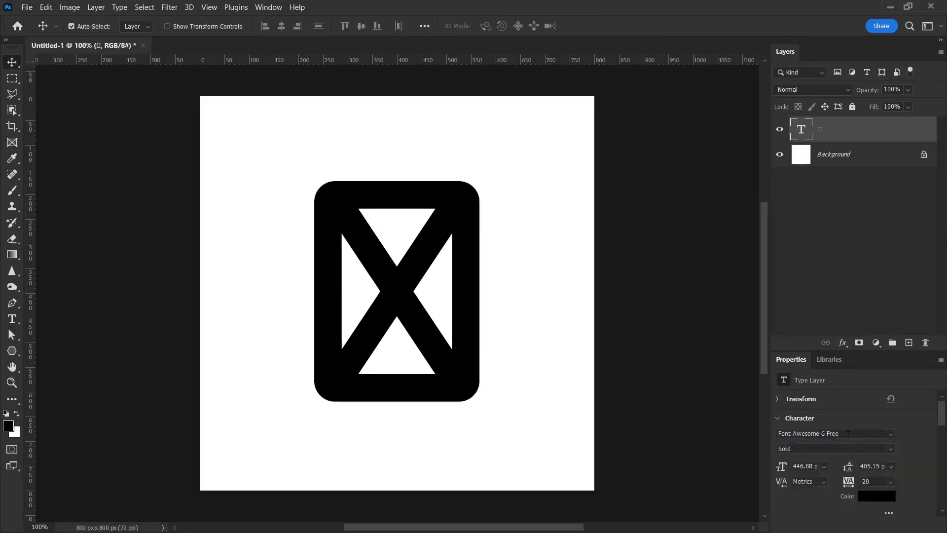
key("Up")
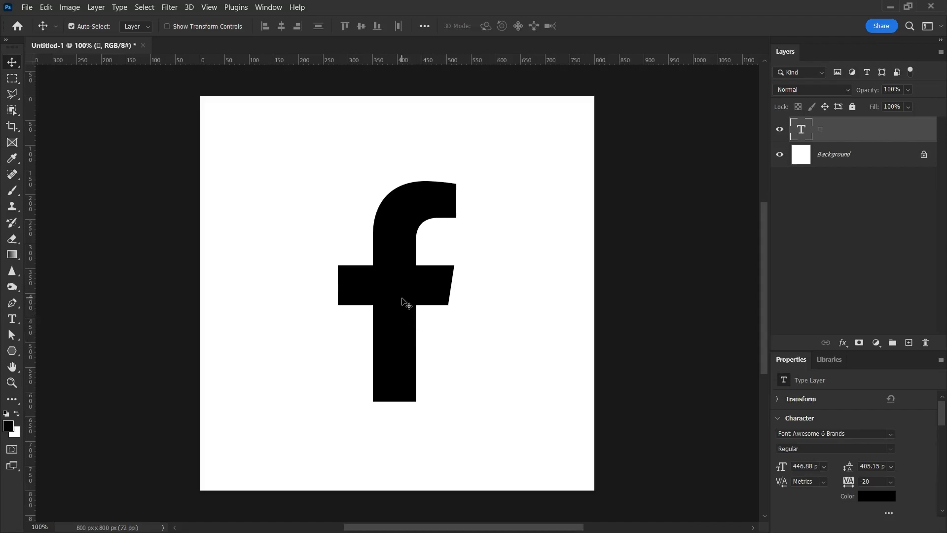
Enlarge the f glyph with Free Transform and shift it to the left
key("ctrl+t")
left_click_drag(464, 290, 672, 355)
left_click_drag(414, 332, 53, 301)
key("Return")
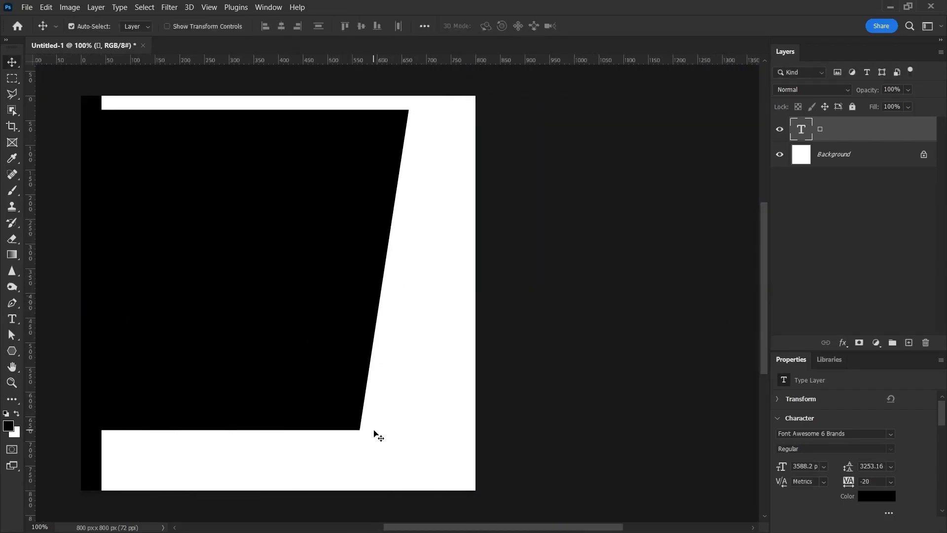
Copy the Twitter bird glyph (f099) from the website and return to Photoshop
key("alt+Tab")
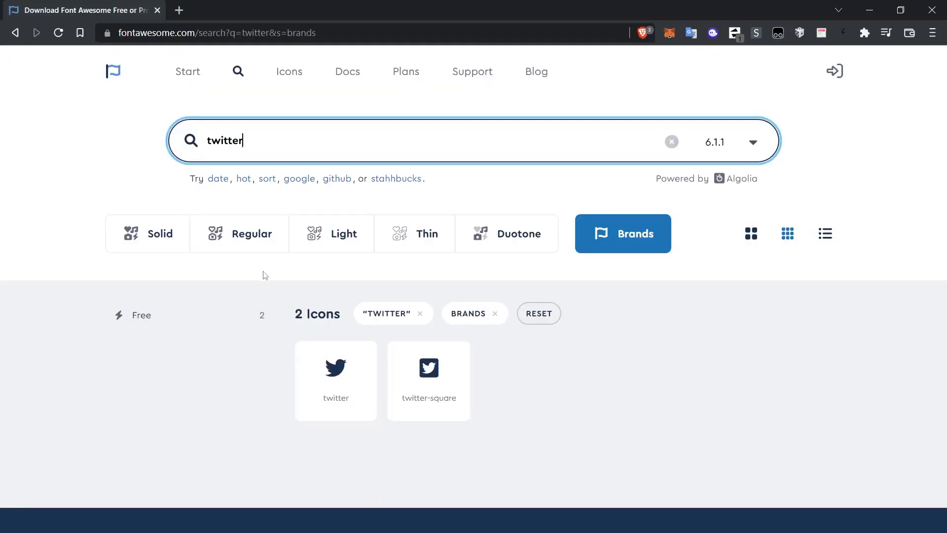
left_click(331, 368)
left_click(704, 153)
key("alt+Tab")
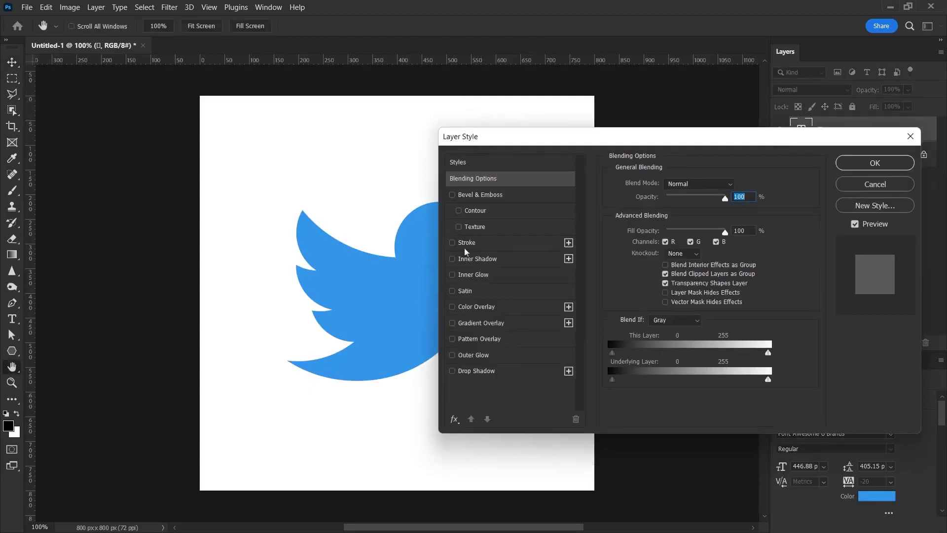
Add a soft Drop Shadow to the blue Twitter bird layer through its layer style
left_click(452, 371)
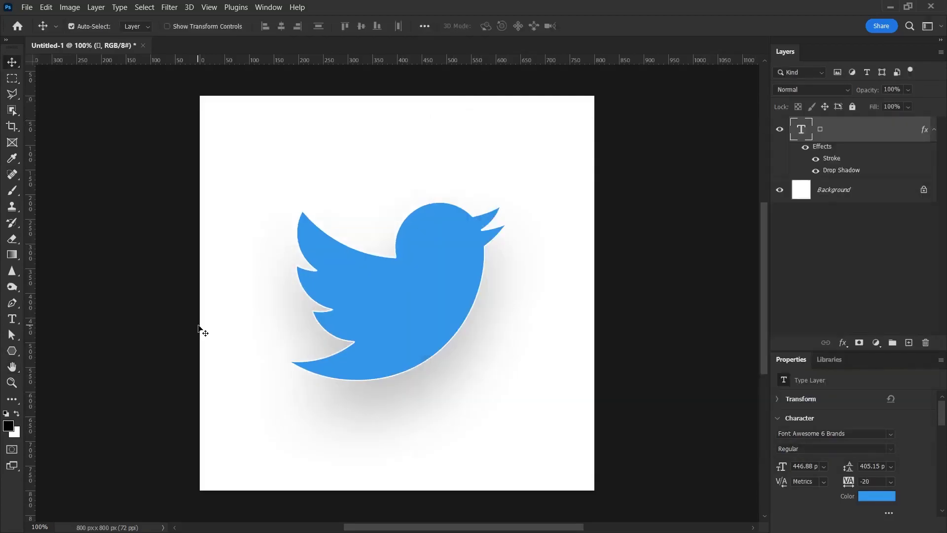